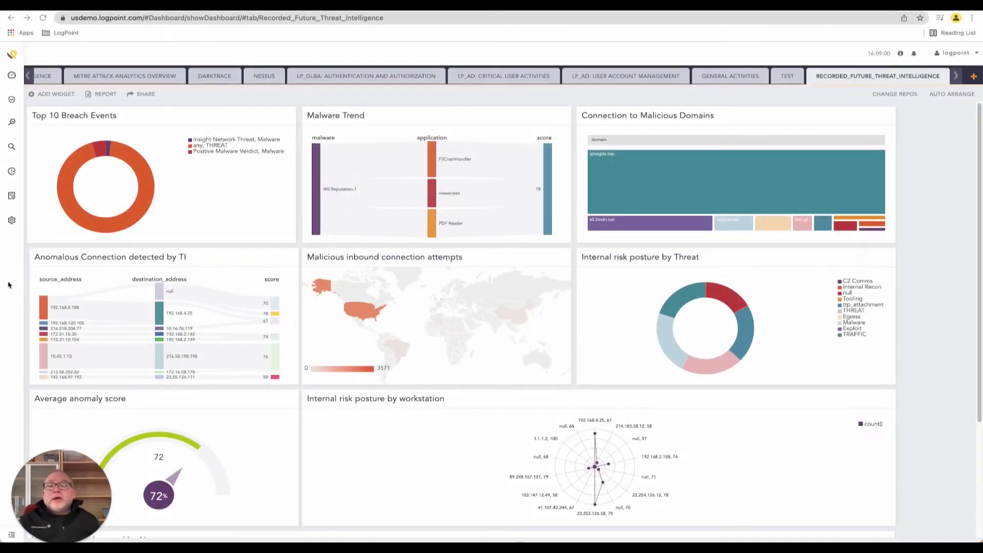
- Open SOAR Settings from the sidebar settings gear
mouse_move(12, 223)
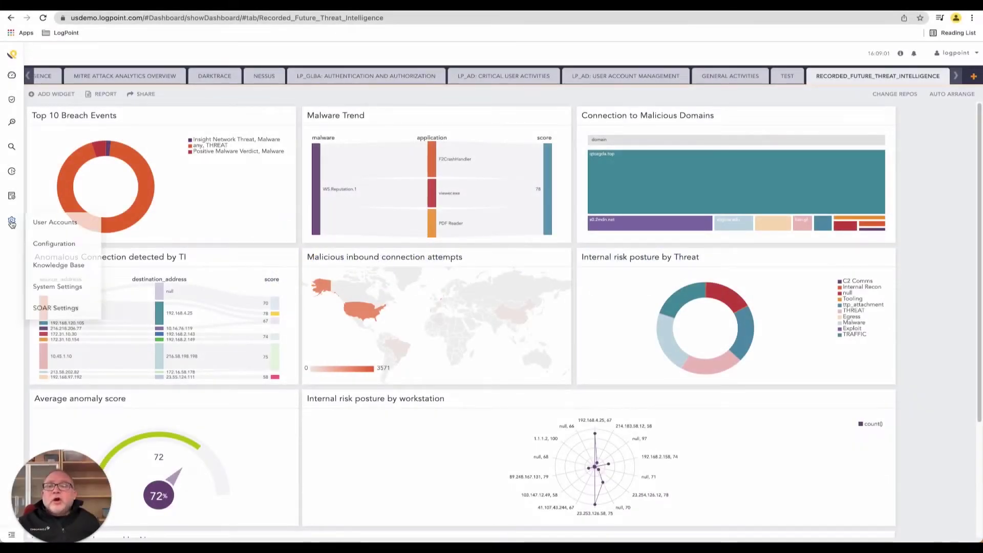
left_click(57, 309)
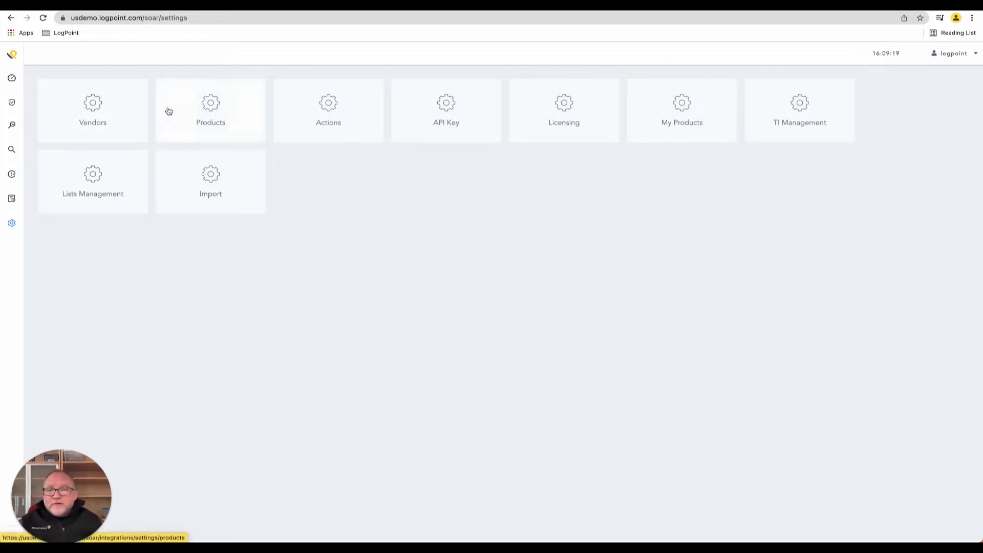
- Open Products and filter the list by 'crow' to show the CrowdStrike and ThreatCrowd entries
left_click(233, 109)
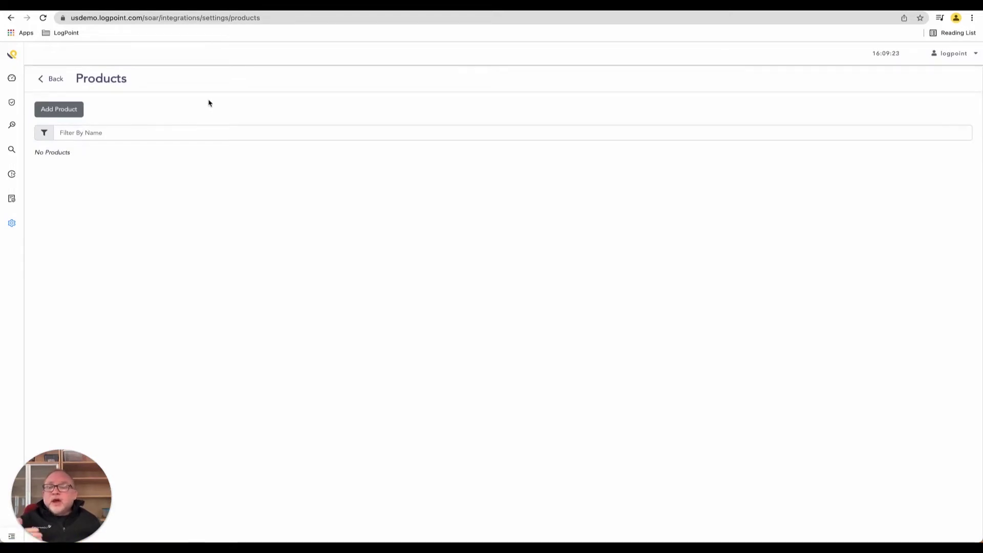
left_click(173, 136)
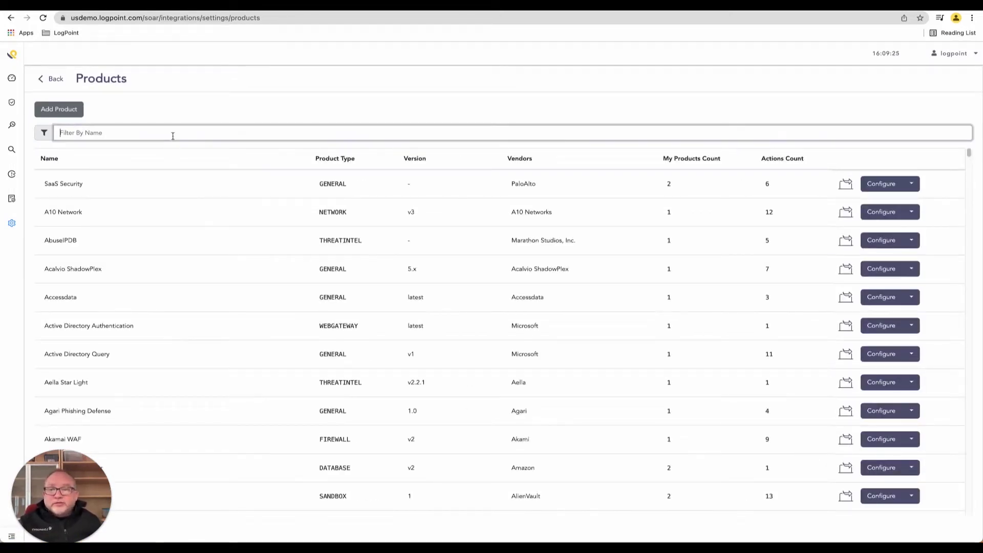
type("crowd")
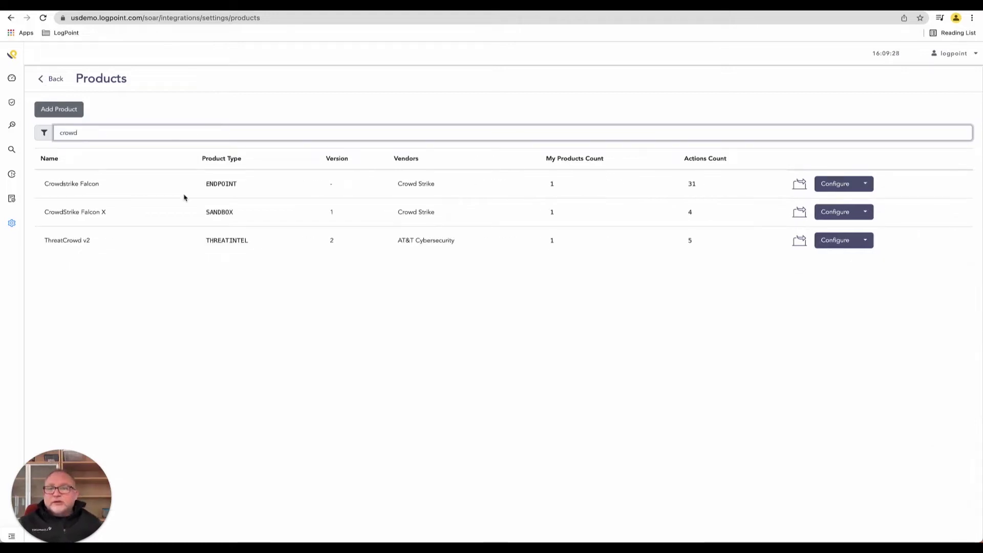
left_click(185, 198)
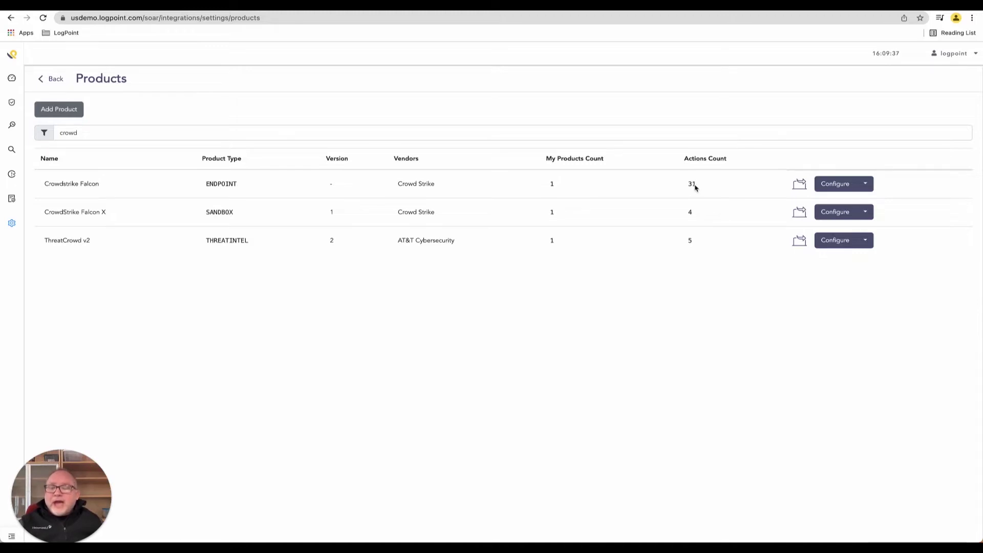
- Open the Actions page and pick Crowdstrike Falcon as the product to list its actions
left_click(56, 78)
left_click(336, 115)
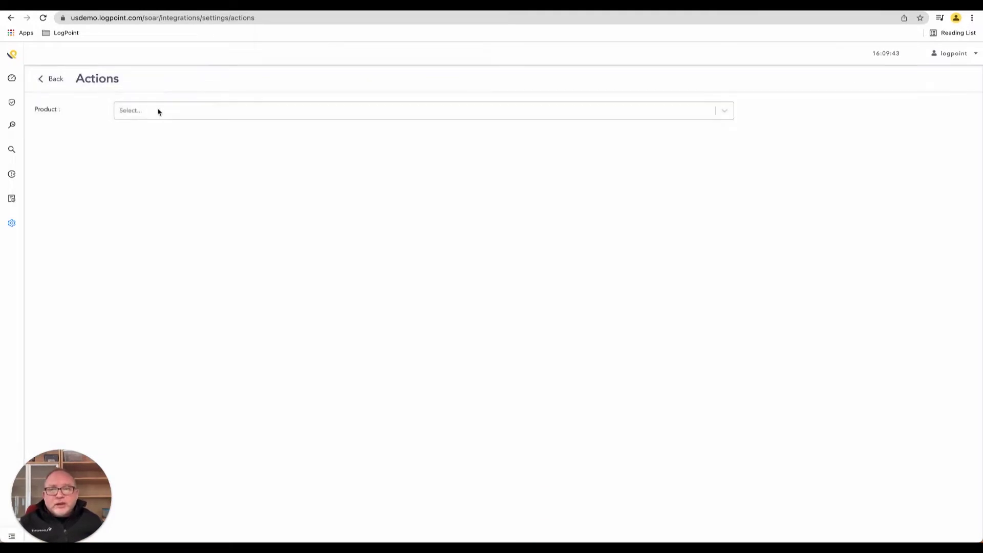
left_click(158, 110)
type("crowd")
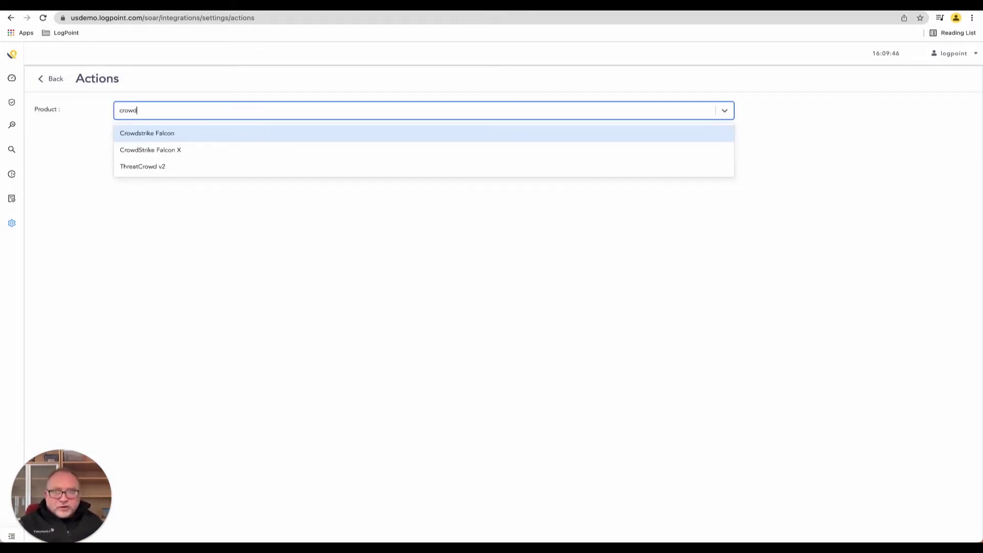
left_click(171, 139)
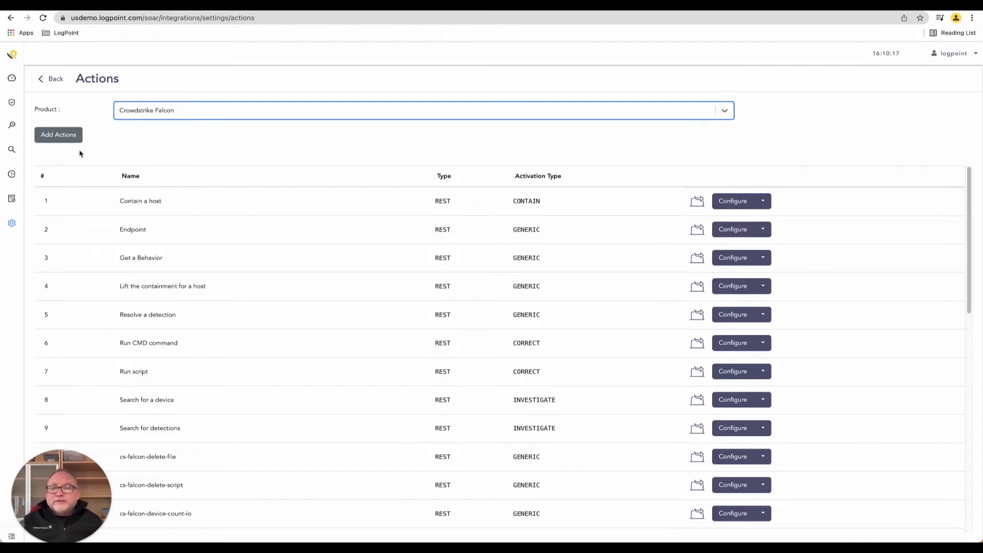
- Go to Playbooks, expand the '/' folder tree and select the Ransomware Mitigation folder
left_click(13, 175)
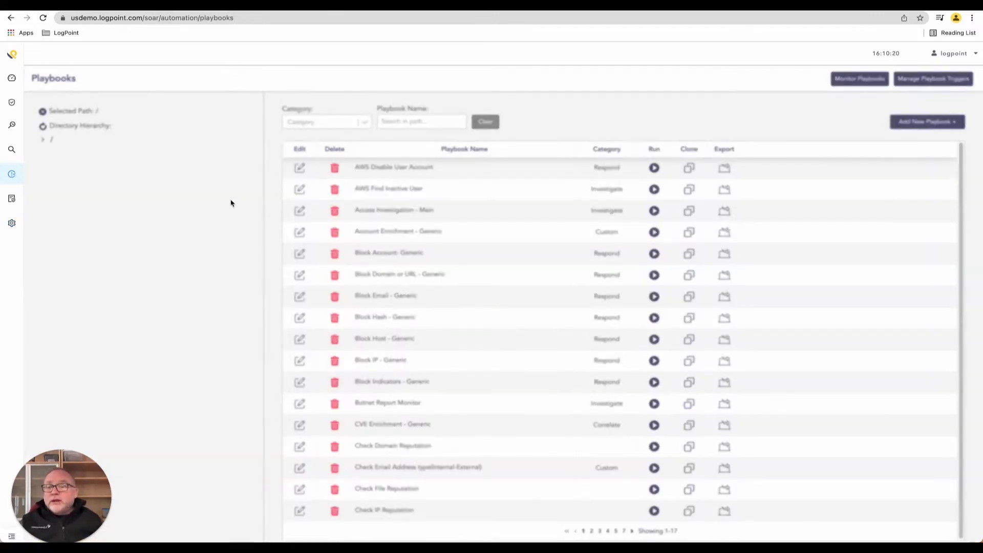
left_click(43, 139)
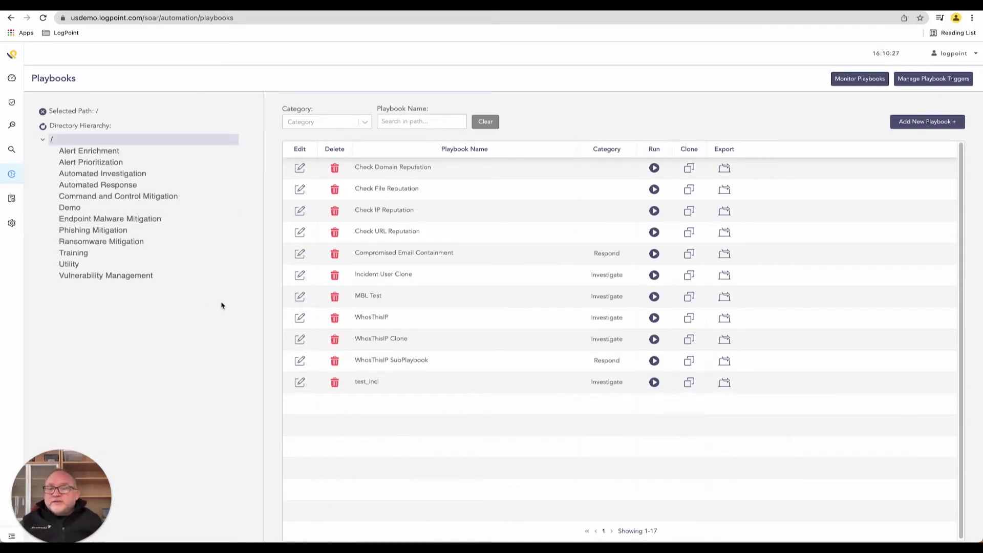
left_click(125, 244)
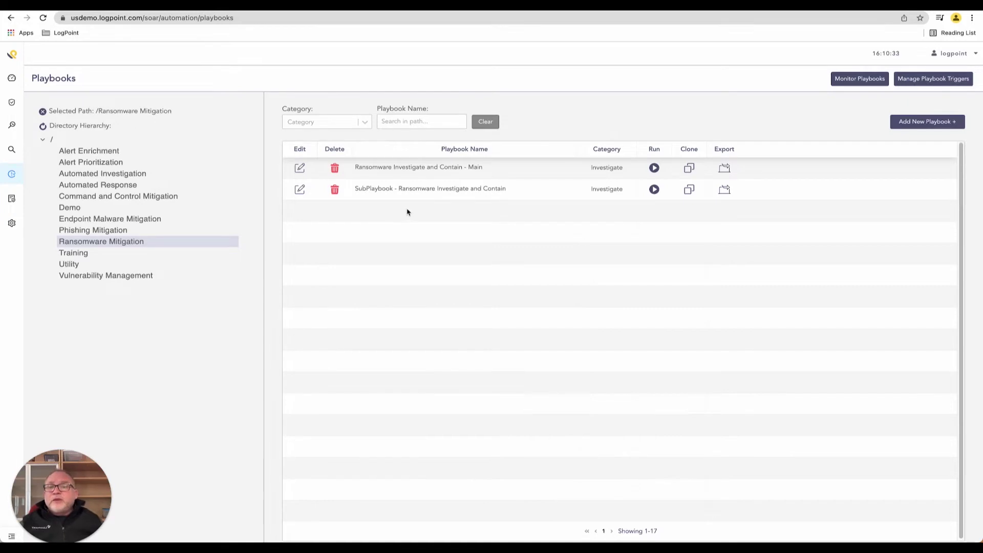
- Open the Ransomware Investigate and Contain - Main playbook and view its Trigger node settings
left_click(377, 170)
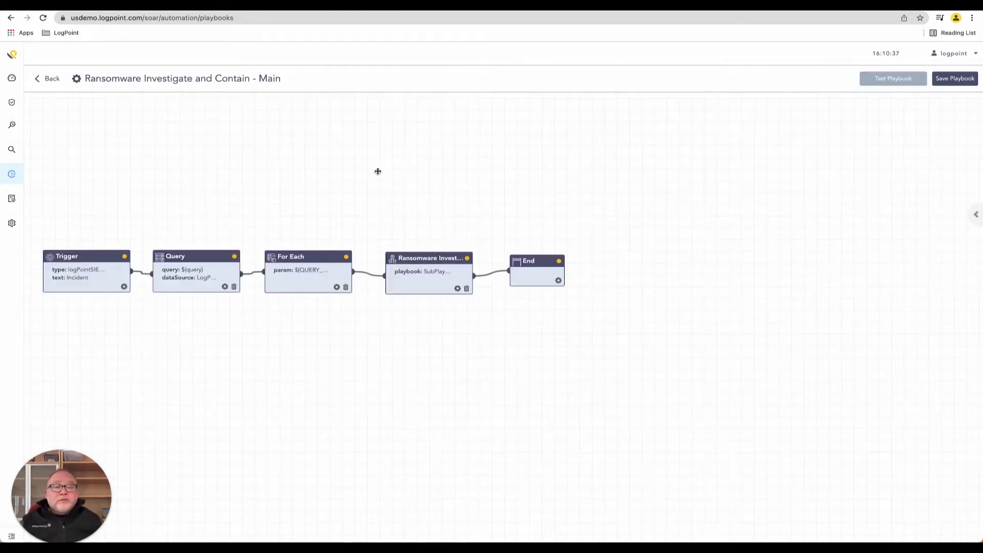
scroll(357, 259, "up", 3)
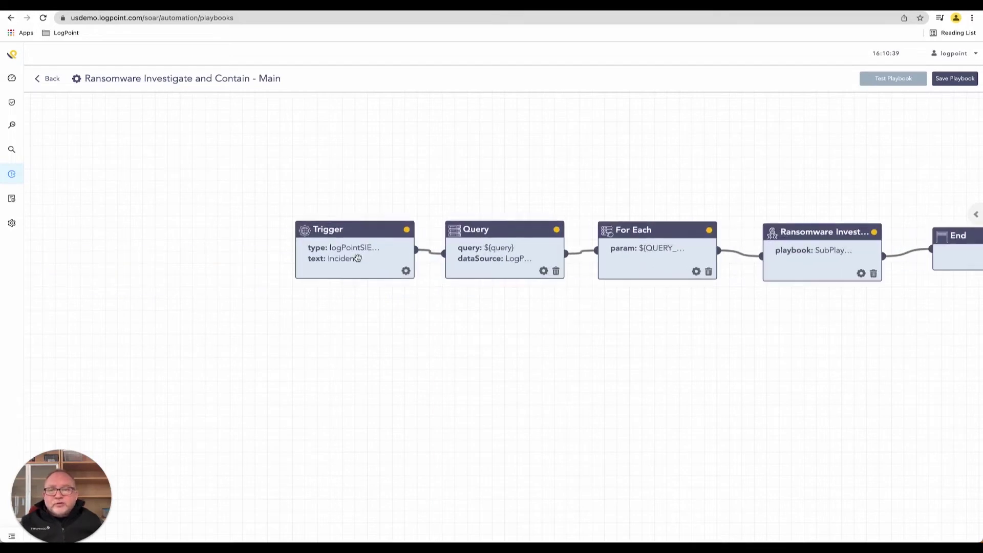
scroll(357, 259, "up", 2)
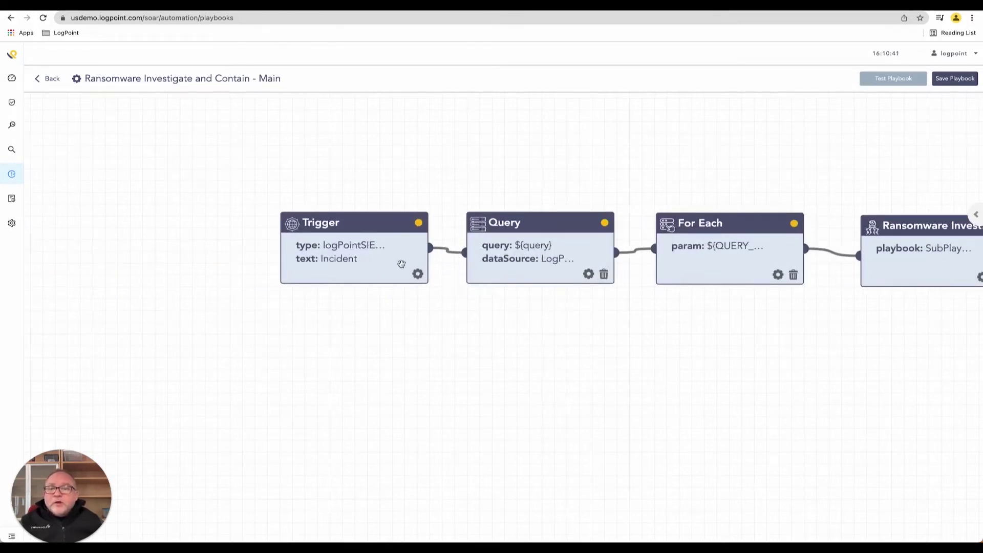
left_click(418, 274)
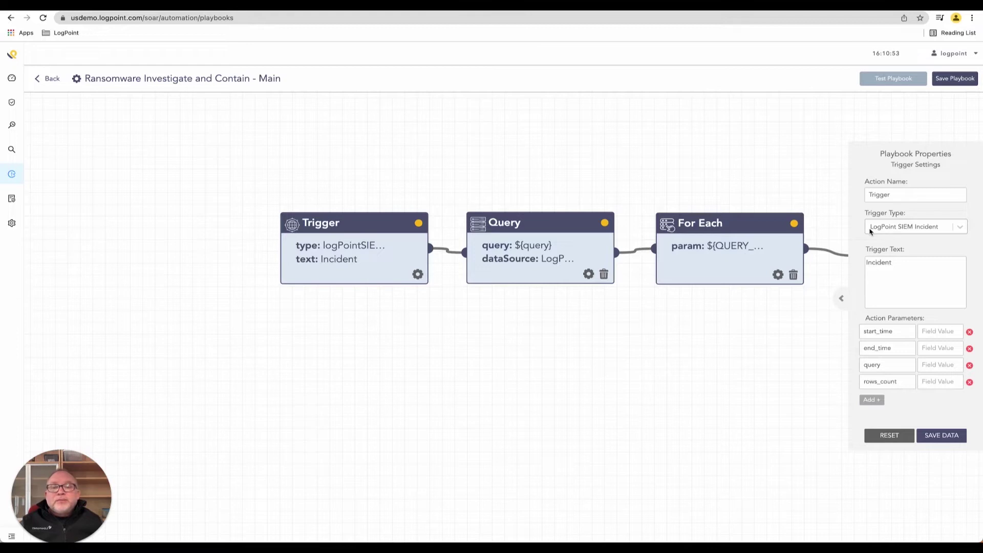
- View the Query, For Each and ransomware sub-playbook node settings, then return to the list
left_click_drag(638, 166, 431, 162)
left_click(378, 269)
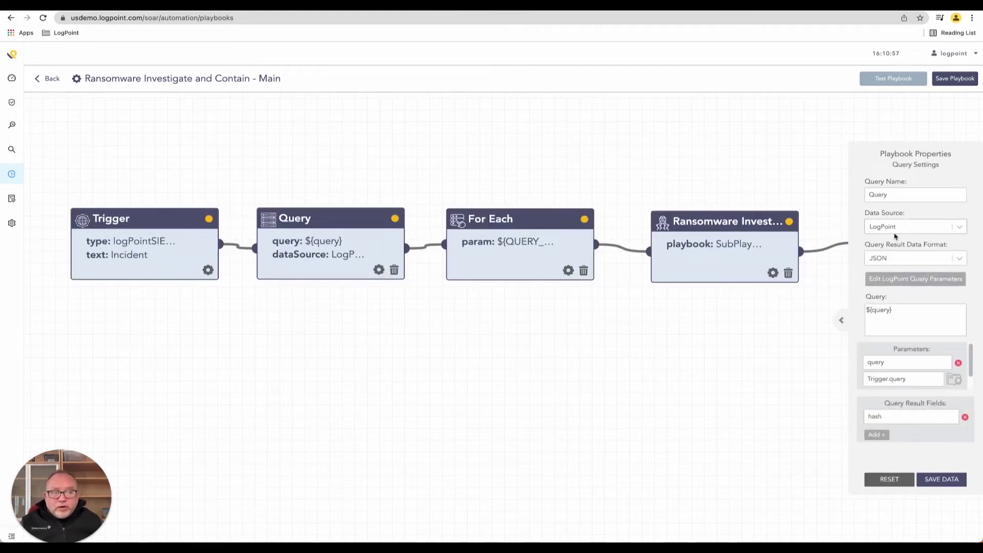
left_click(567, 270)
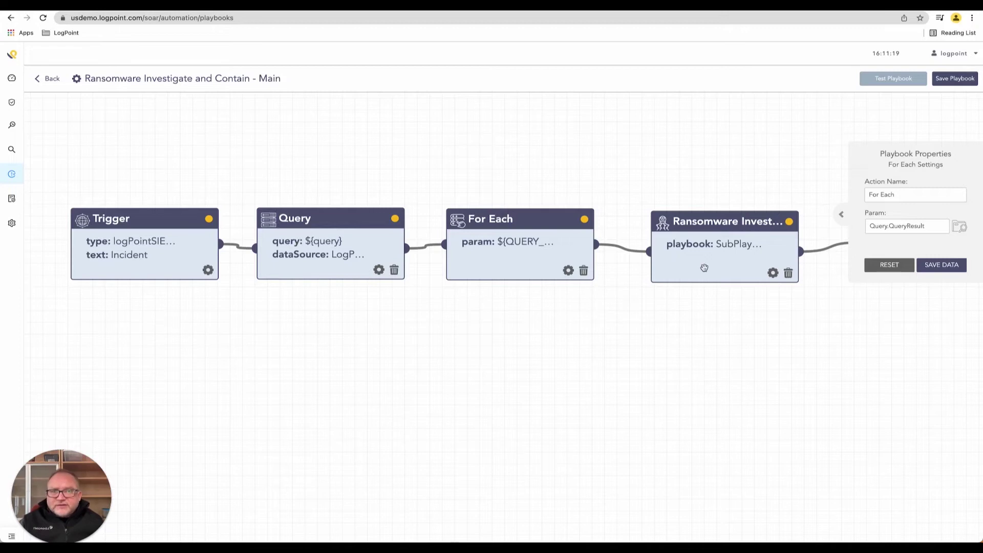
left_click_drag(704, 267, 692, 265)
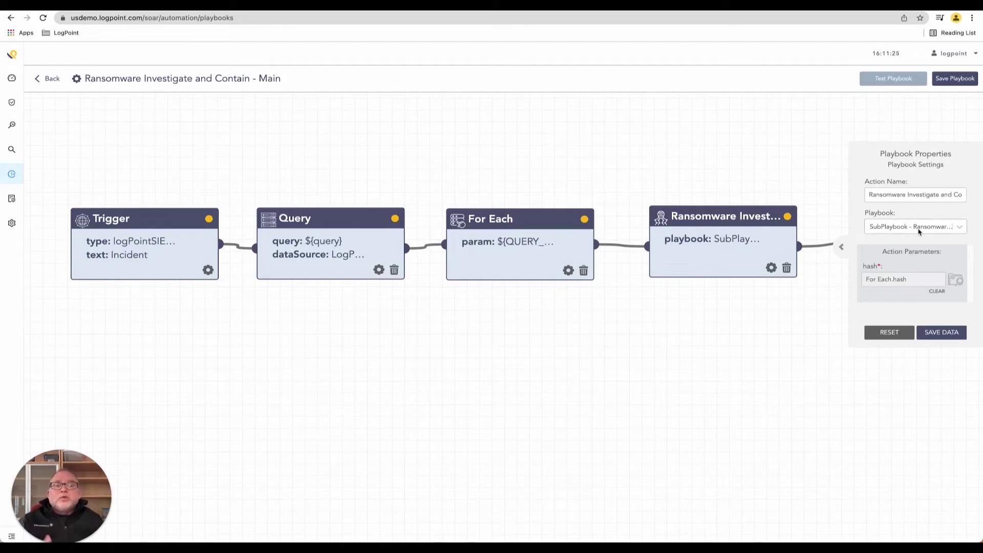
left_click(48, 80)
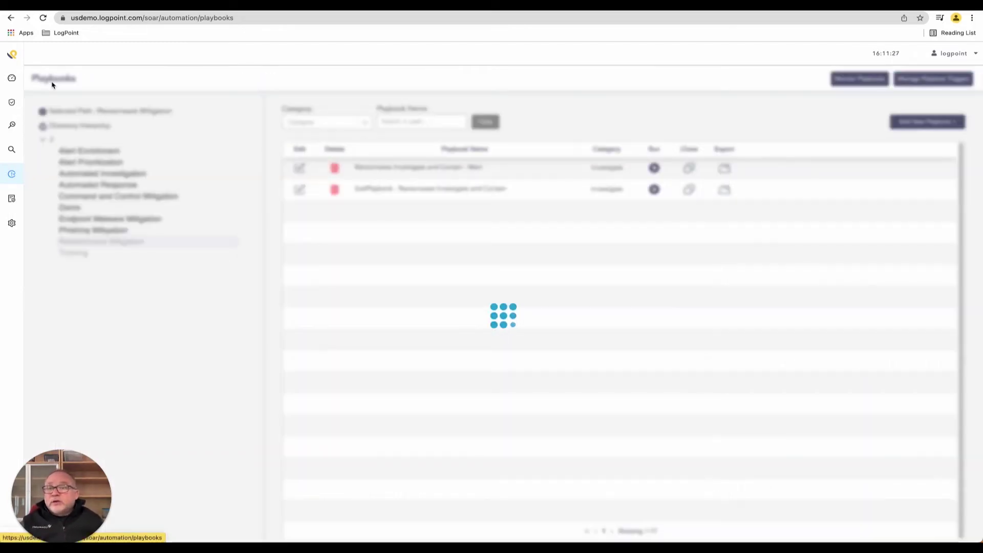
- Open the SubPlaybook - Ransomware Investigate and Contain flow and fit it into view
left_click(374, 192)
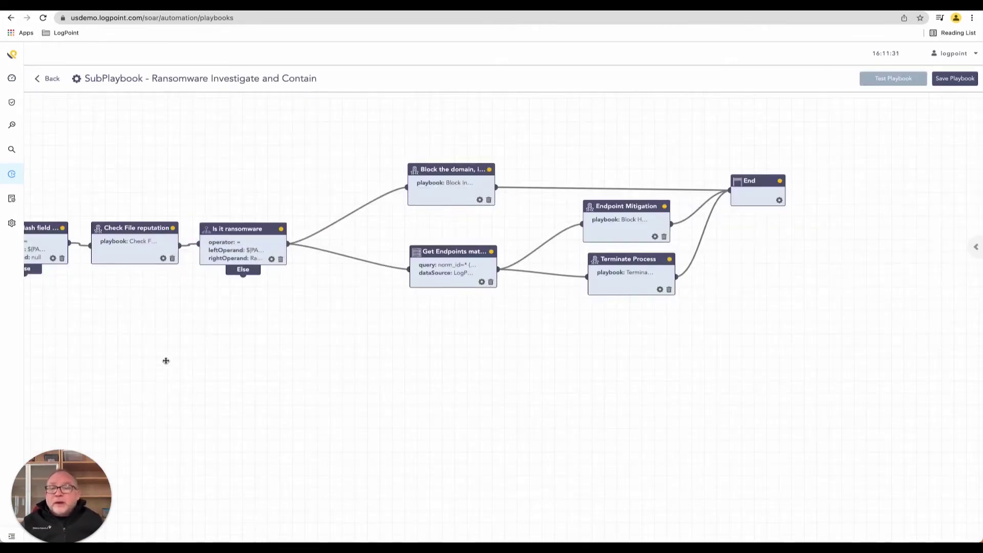
left_click_drag(166, 360, 455, 344)
scroll(454, 344, "up", 2)
scroll(455, 345, "down", 5)
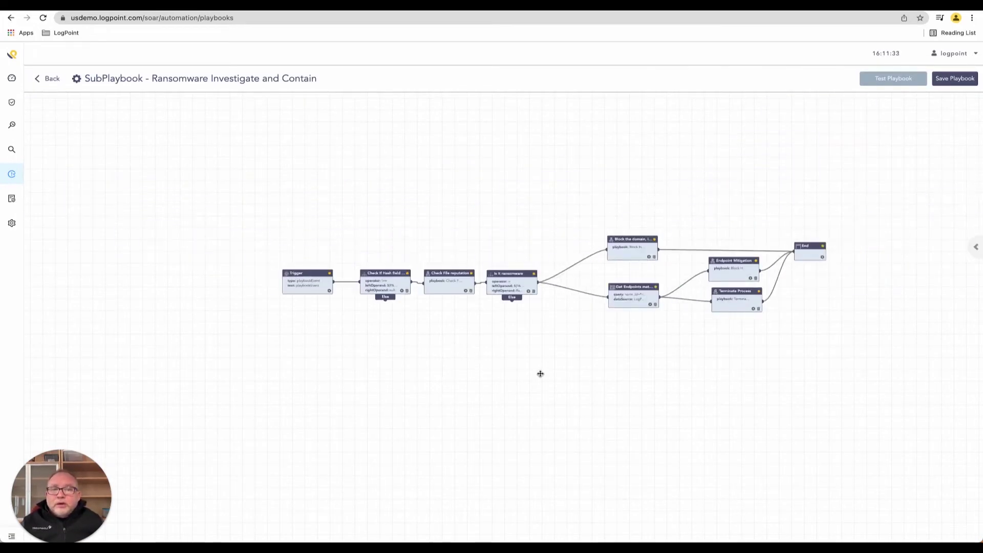
scroll(519, 349, "up", 3)
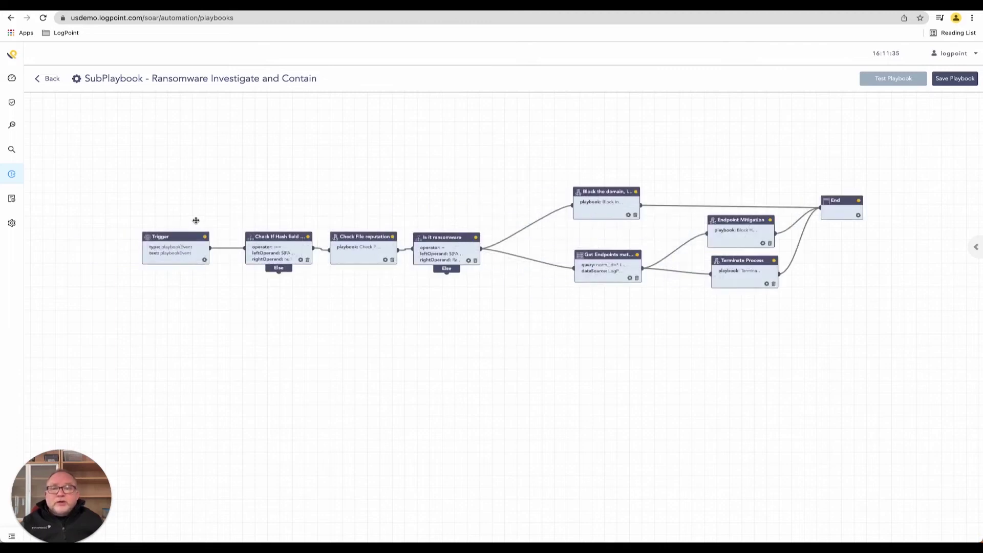
scroll(196, 220, "up", 3)
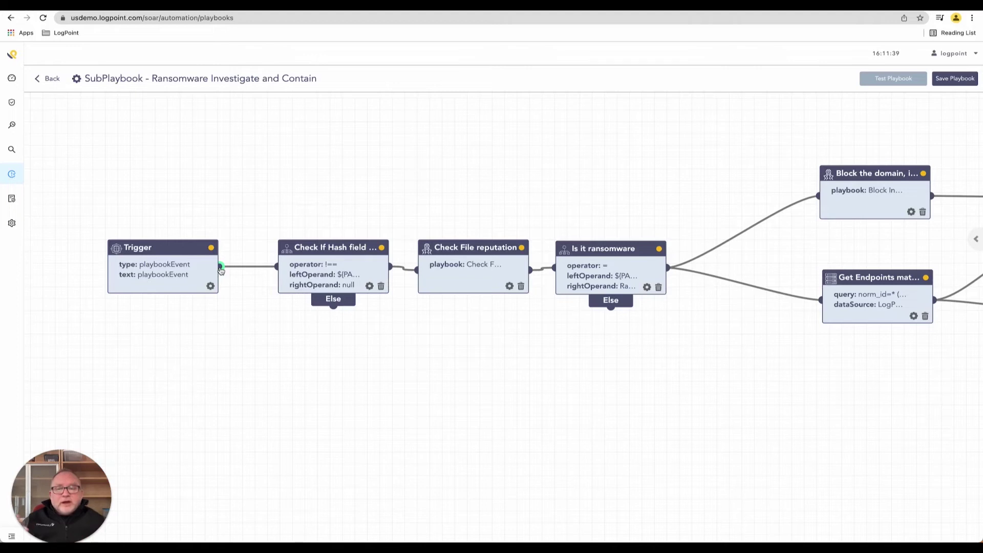
- View the Check If Hash field exist, Check File reputation and Is it ransomware settings, panning through to End
left_click(369, 286)
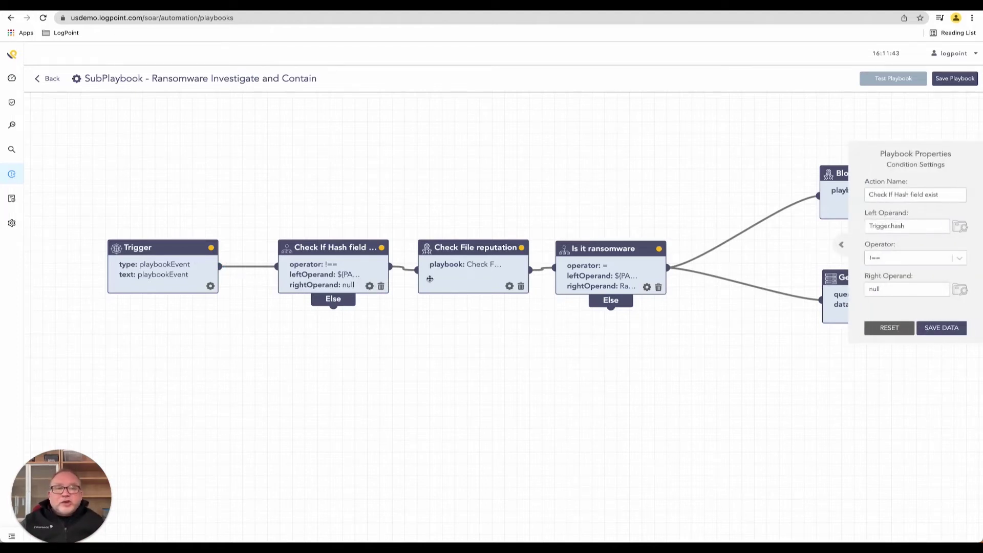
left_click(486, 278)
left_click(619, 272)
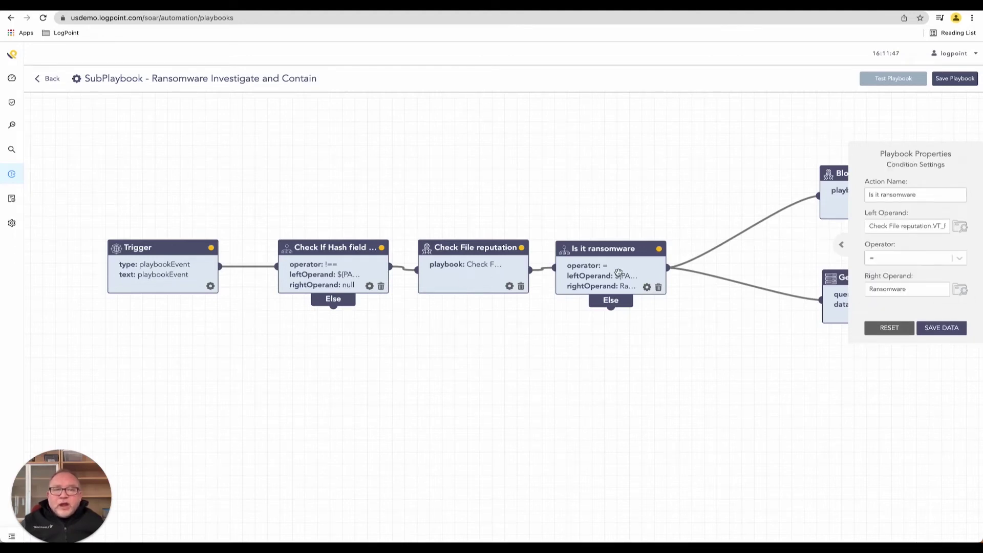
left_click_drag(691, 338, 285, 315)
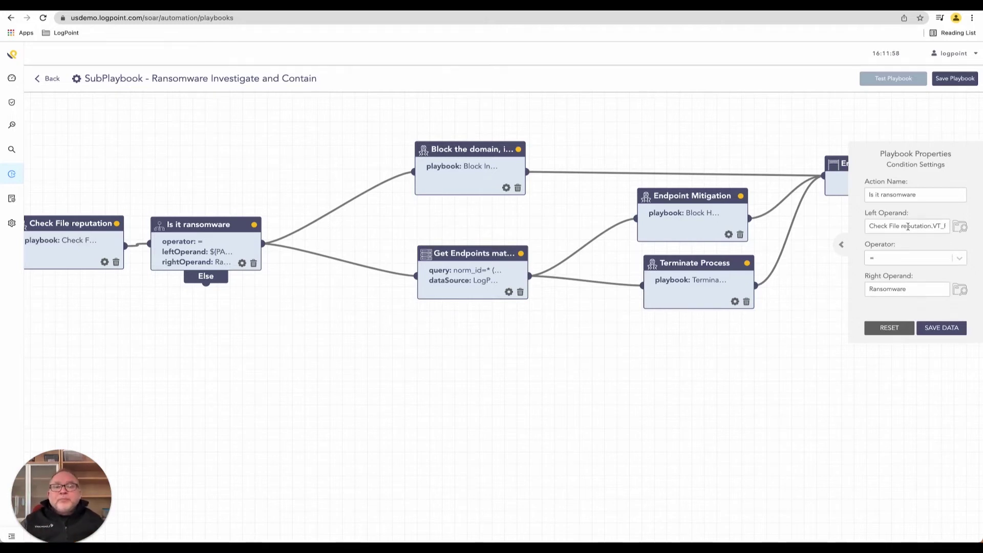
left_click_drag(739, 340, 546, 349)
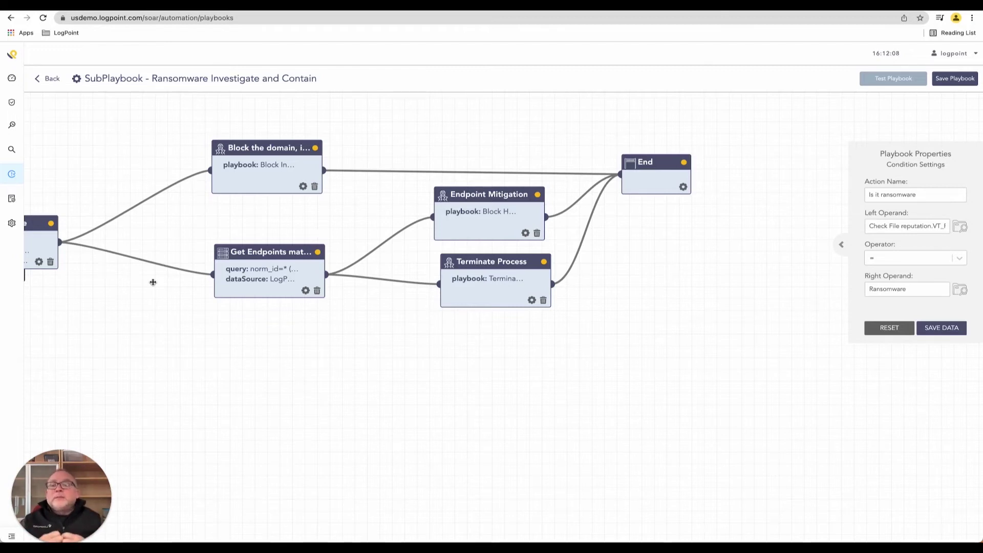
- Return to the playbooks list and select the Phishing Mitigation folder
left_click(50, 78)
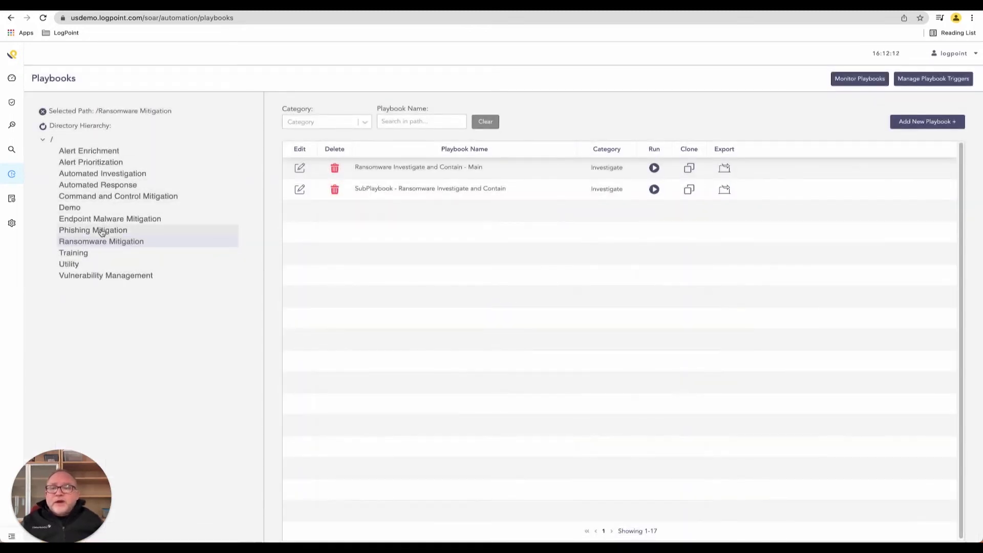
left_click(101, 234)
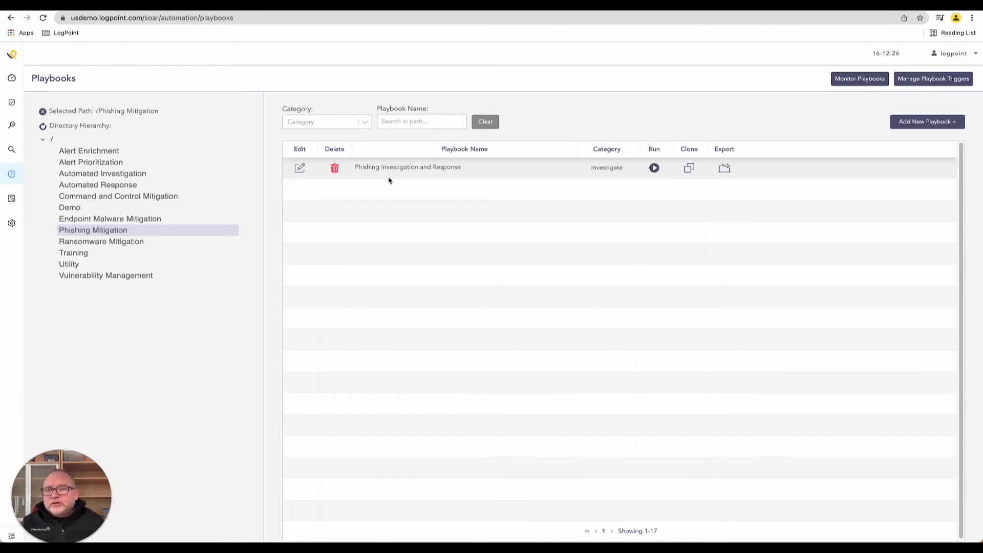
- Open the Phishing Investigation and Response playbook and view its Trigger node parameters
left_click(410, 169)
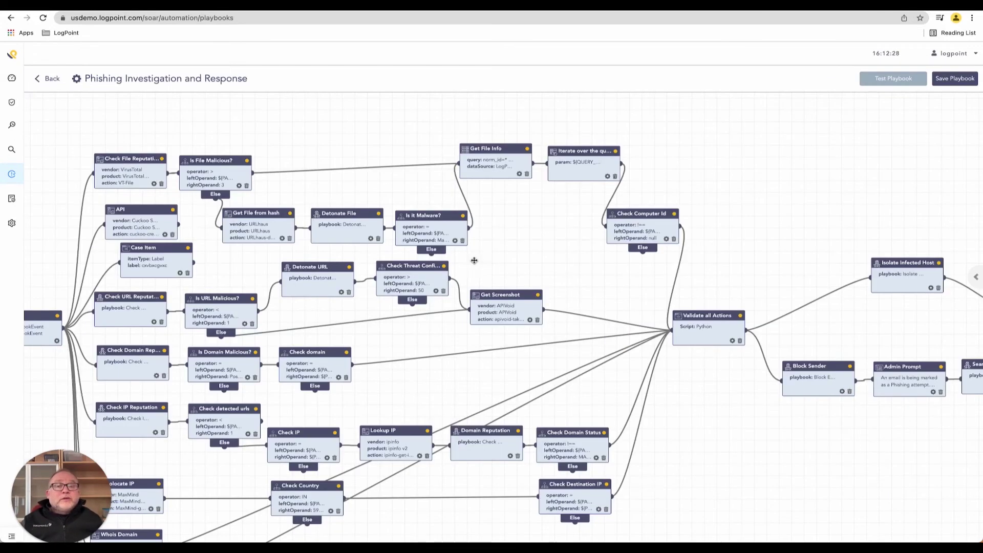
left_click_drag(395, 342, 667, 293)
scroll(216, 315, "up", 5)
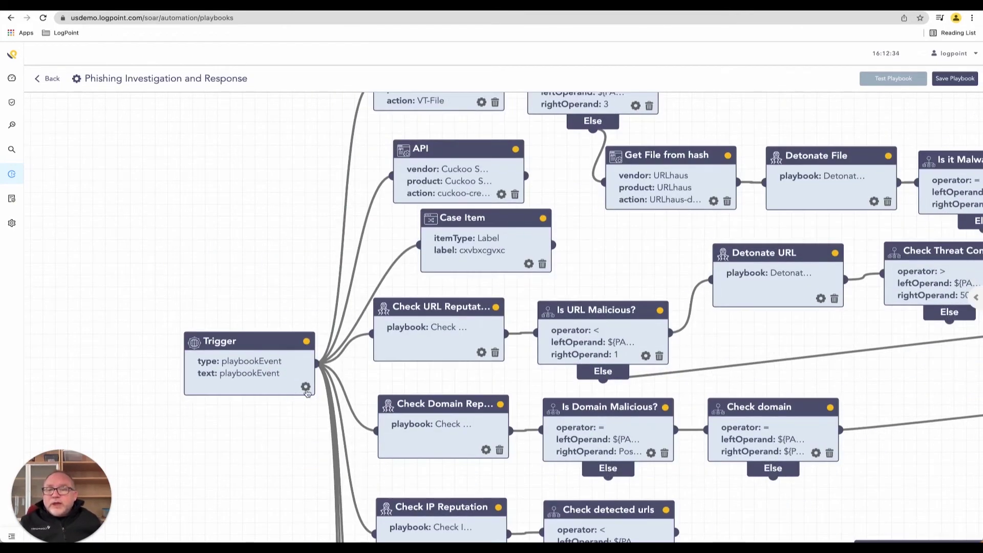
left_click(305, 387)
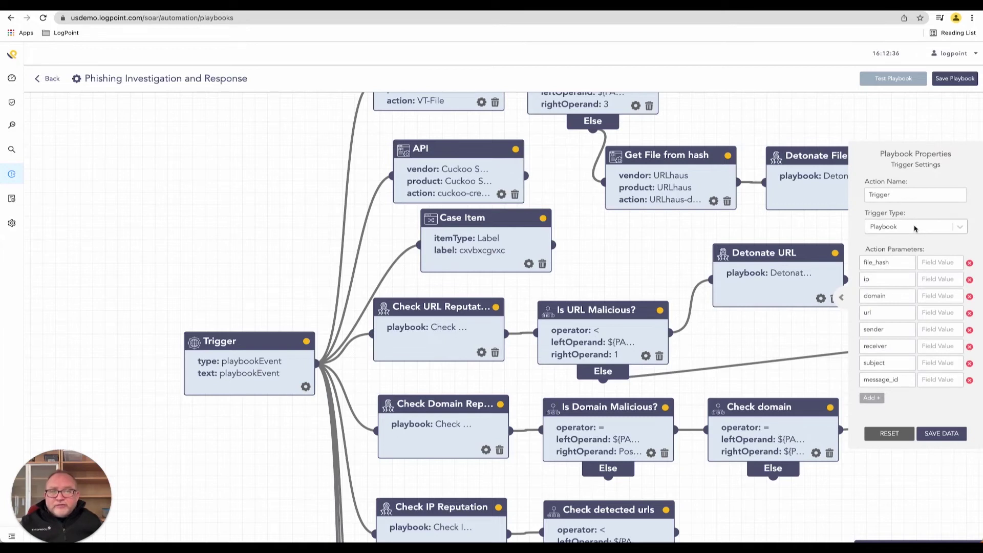
- View the Check File Reputation node's VirusTotal API v3 VT-File settings
left_click_drag(310, 228, 153, 367)
left_click(309, 218)
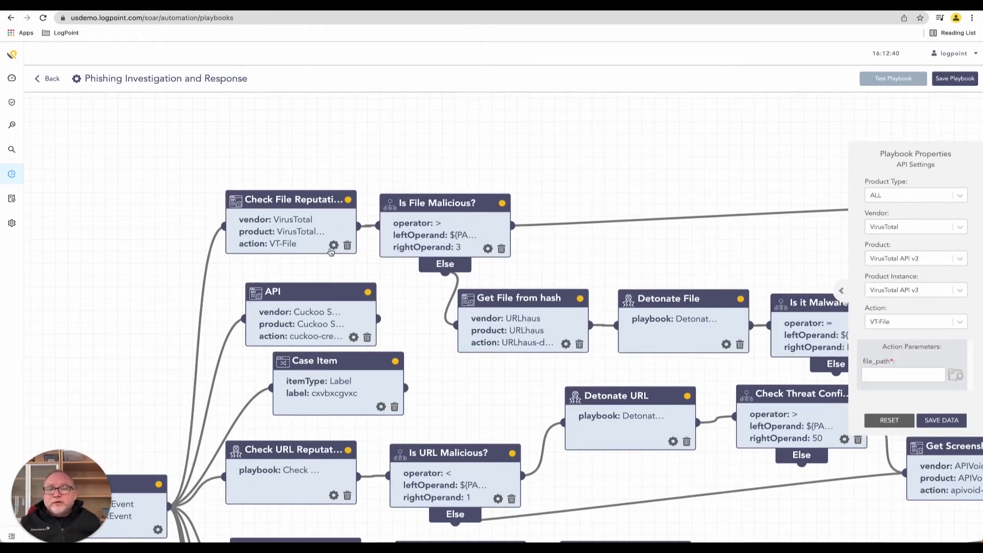
left_click_drag(133, 270, 178, 201)
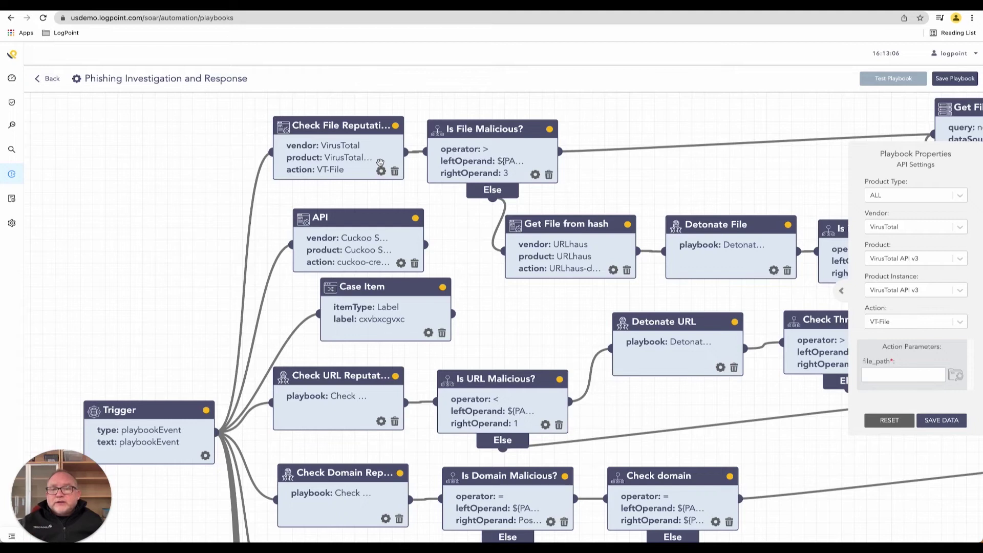
- View the Cuckoo Sandbox API node settings and the Check Domain Reputation settings
left_click(382, 263)
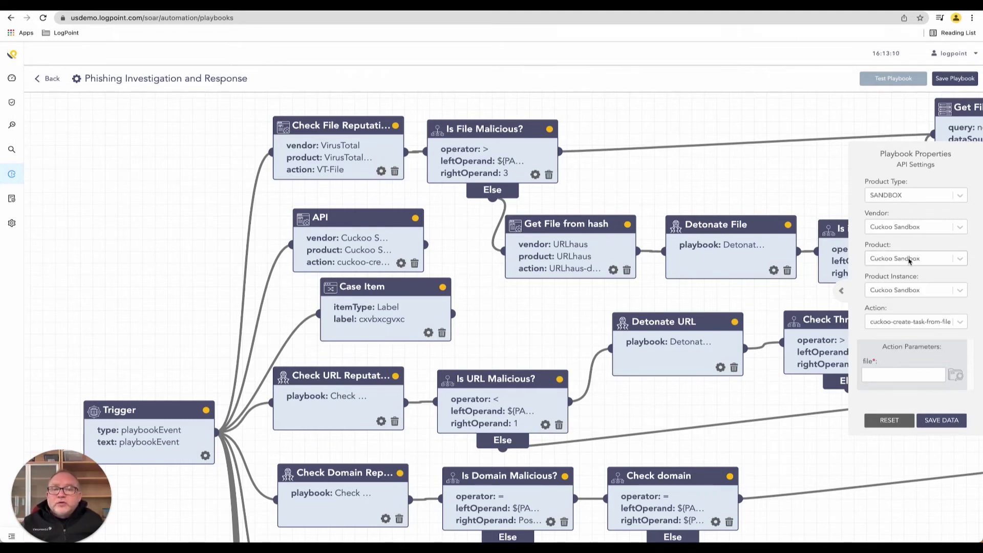
left_click_drag(180, 311, 156, 216)
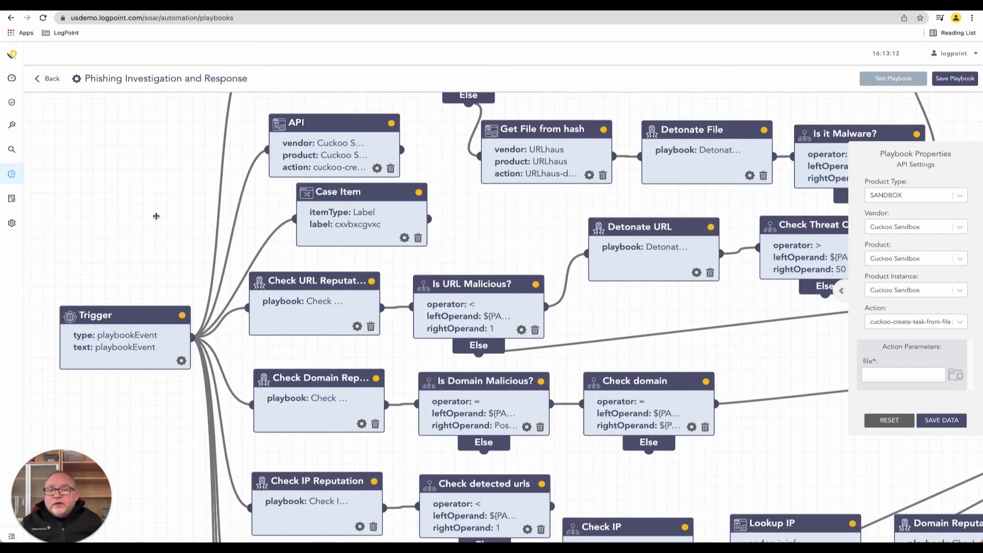
scroll(354, 348, "up", 1)
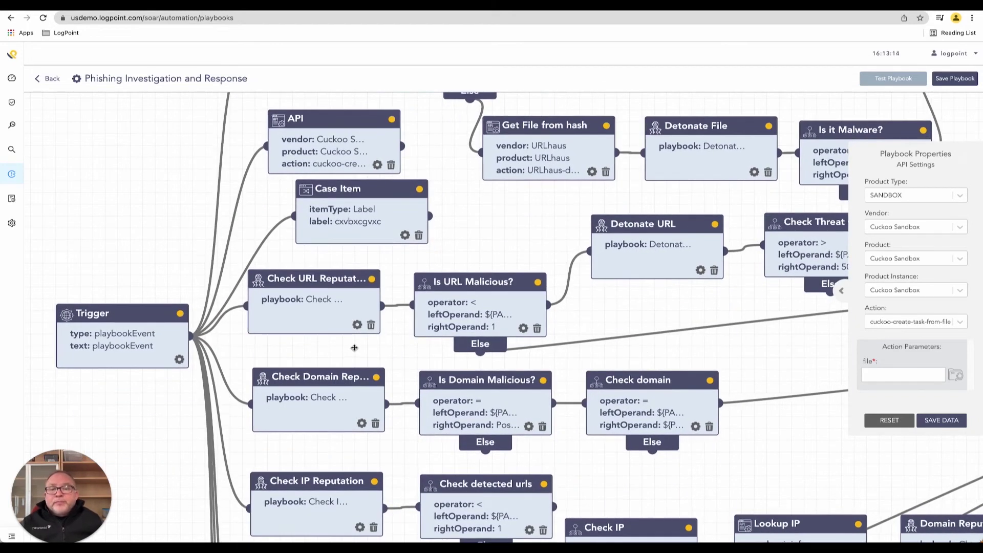
left_click(327, 388)
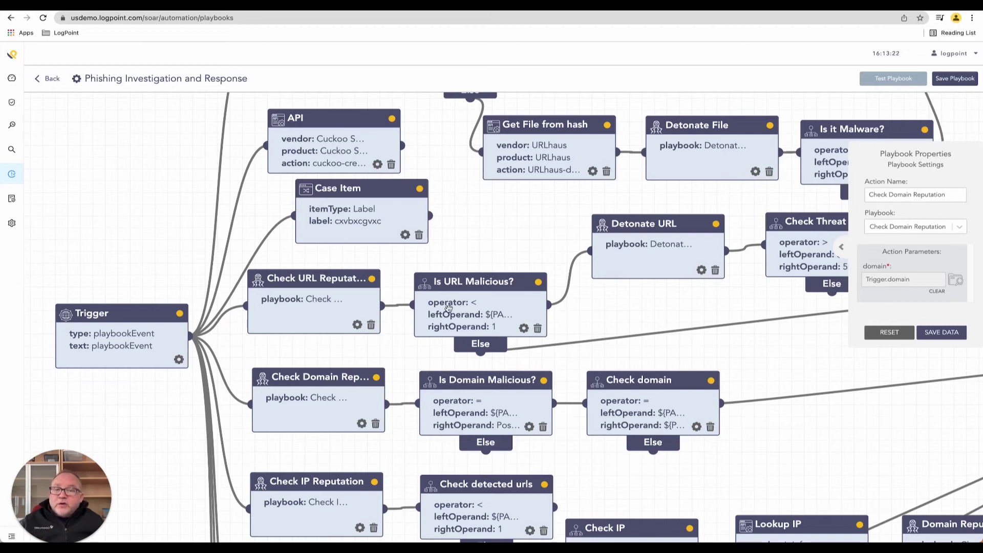
- View Check URL Reputation's url set to Trigger.url, then pan toward Get Screenshot and Validate all Actions
left_click(320, 303)
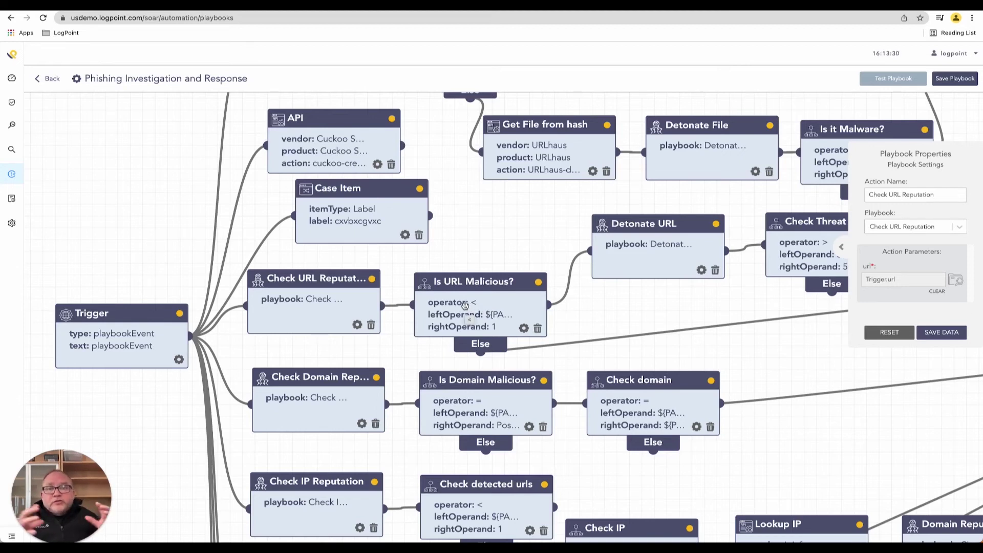
left_click_drag(631, 299, 536, 241)
scroll(432, 213, "up", 2)
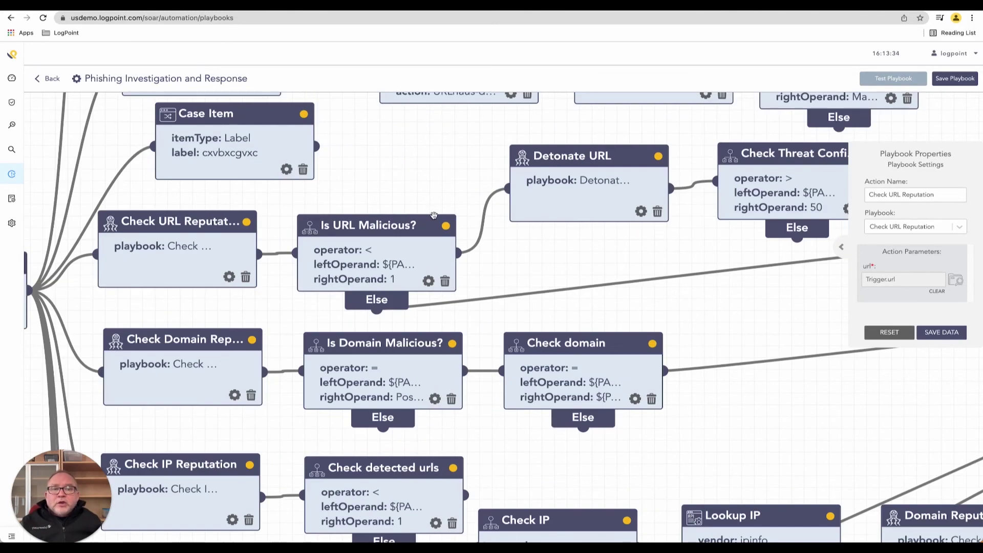
scroll(435, 231, "down", 3)
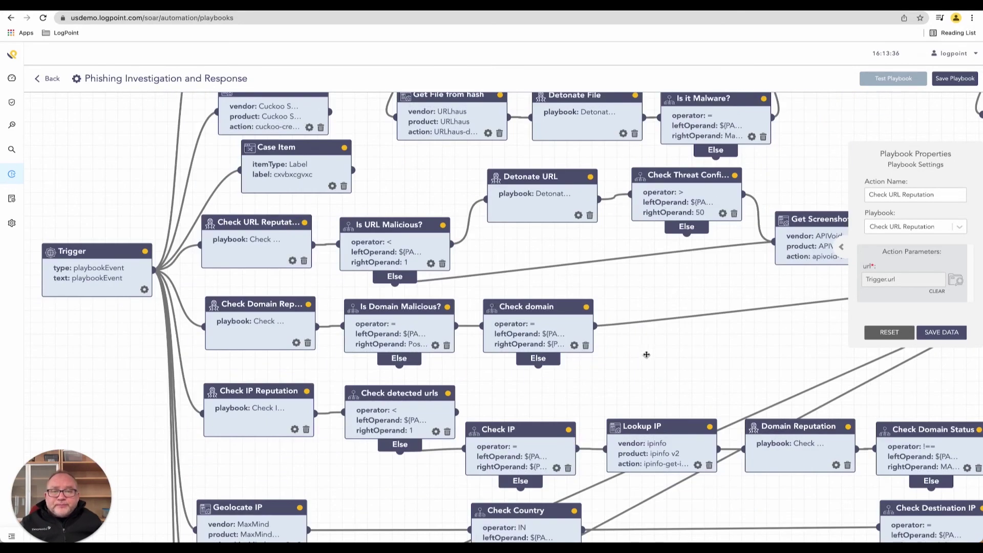
left_click_drag(687, 294, 336, 265)
scroll(462, 287, "down", 4)
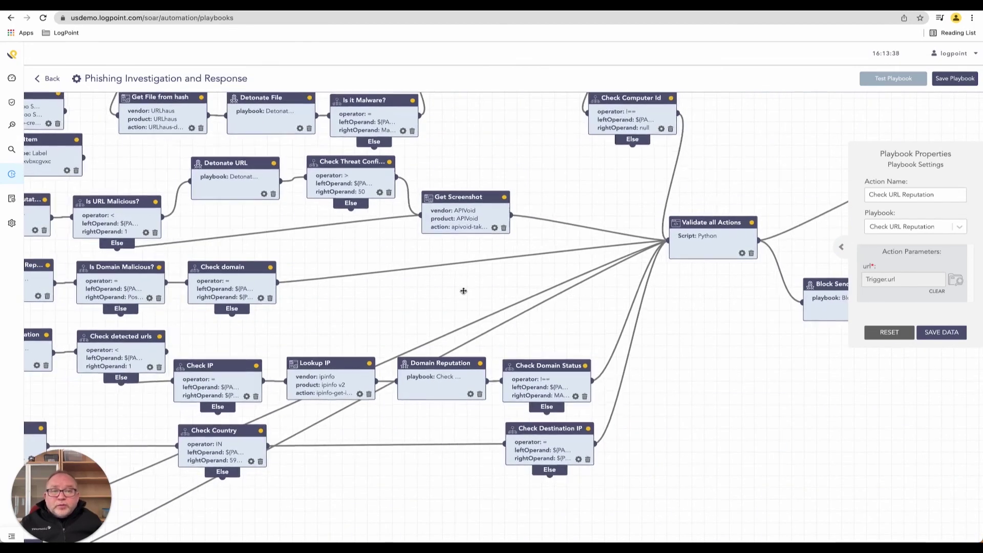
- Pan to the final response steps and view Isolate Infected Host's Isolate Endpoint Mitigation settings
left_click_drag(647, 359, 285, 330)
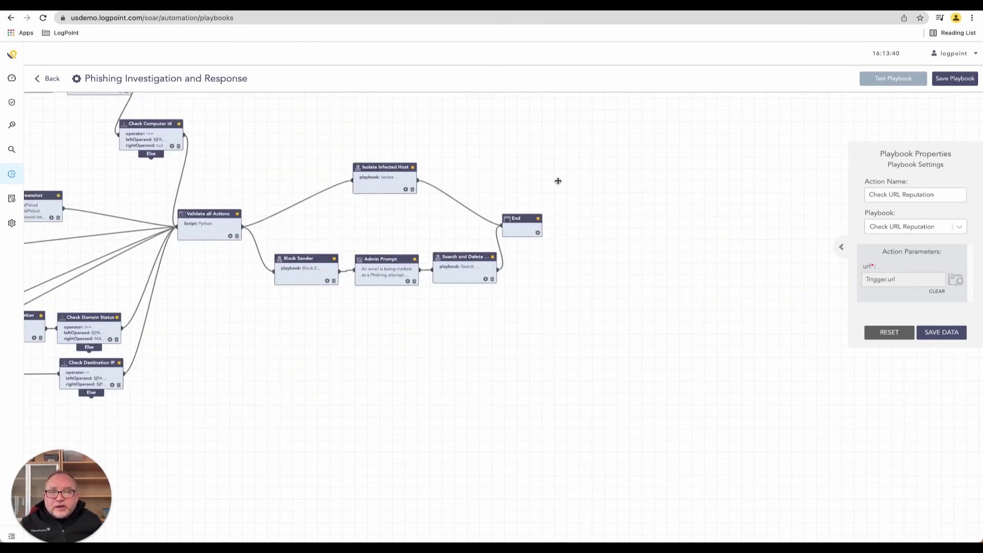
left_click(376, 172)
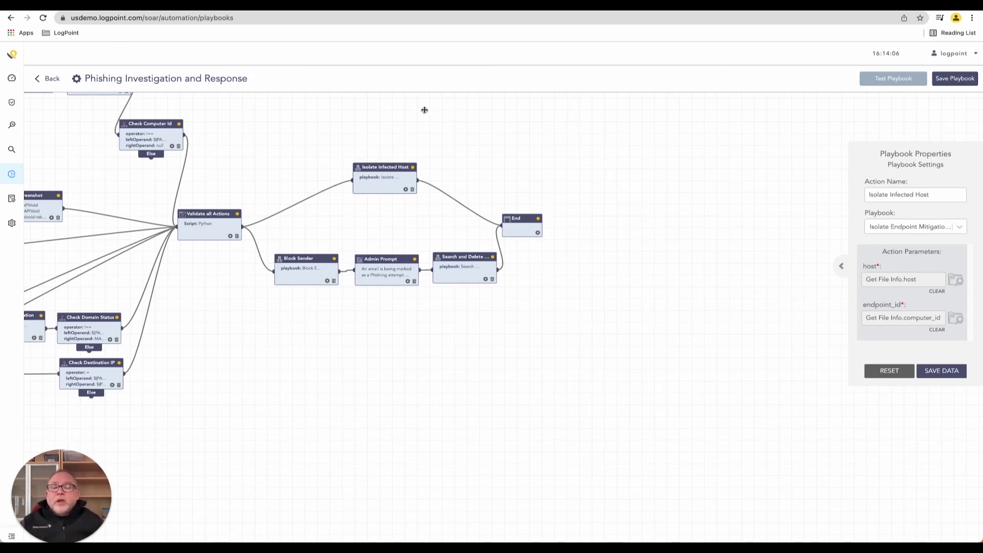
- Browse the ServiceDesk Applications (LP 6) list of integration packages and versions, e.g. A10 Networks 5.0.2
left_click(353, 6)
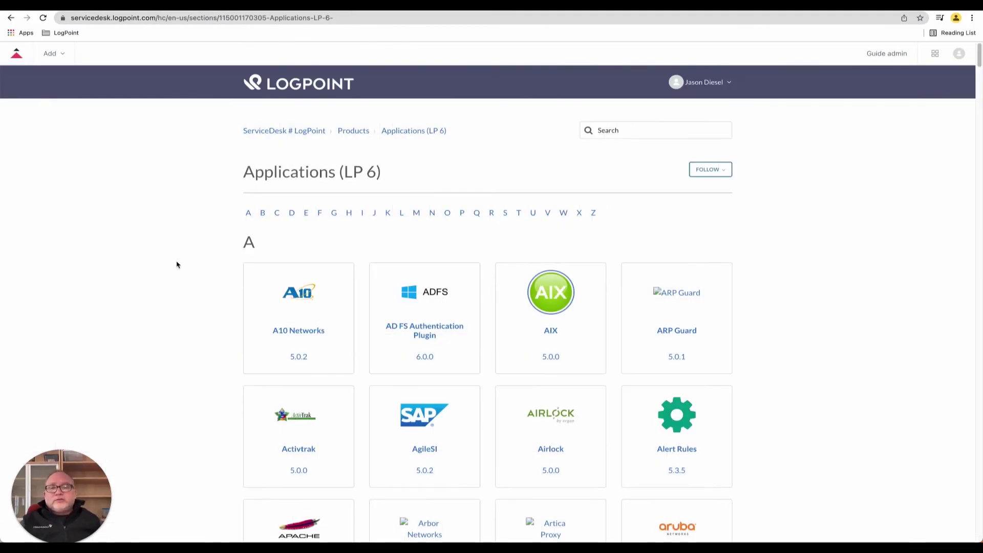
scroll(175, 262, "down", 3)
scroll(176, 262, "down", 1)
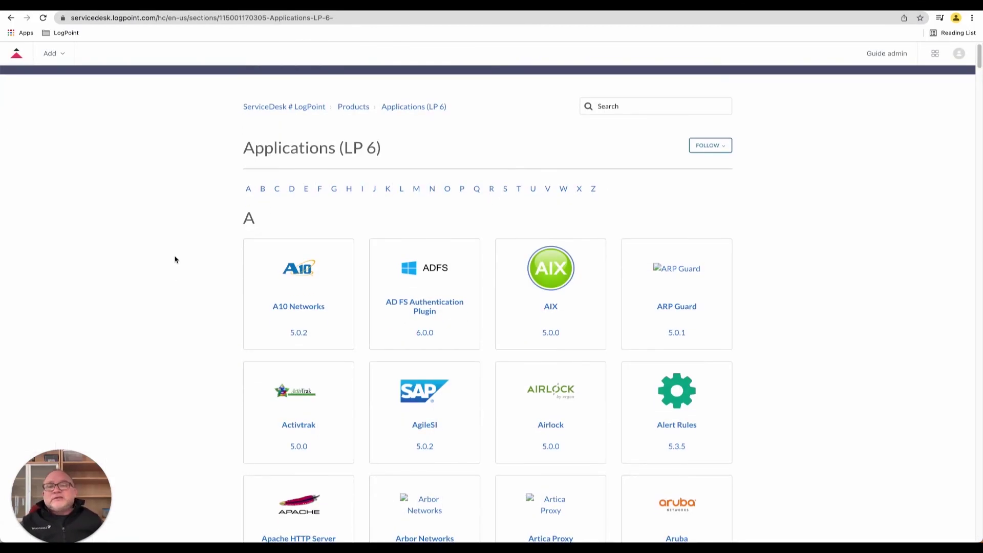